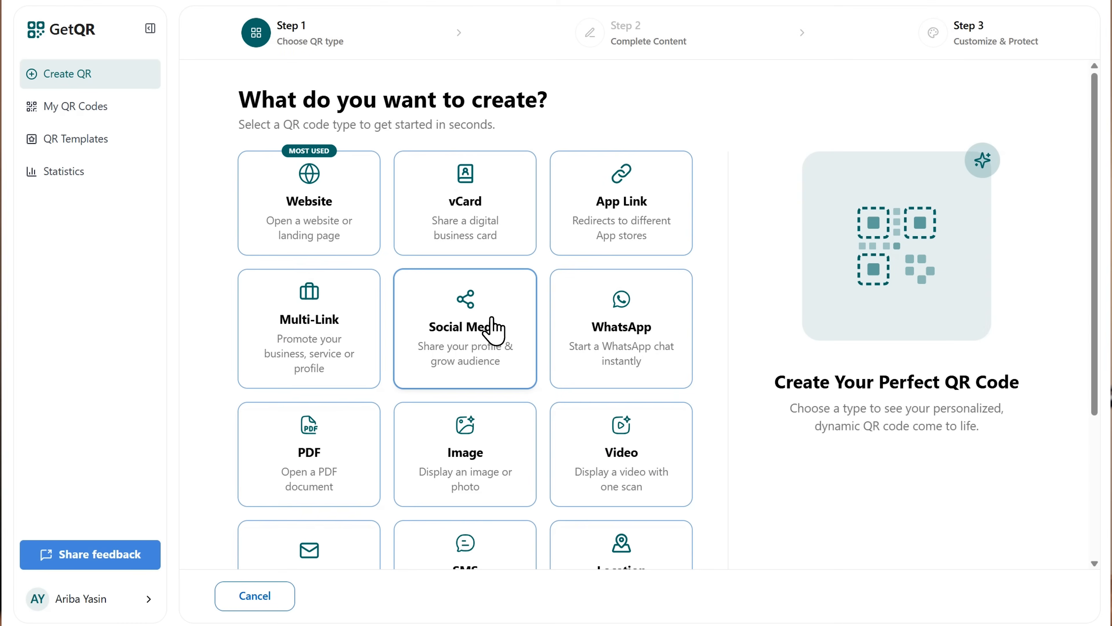
Choose the Social Media QR type and enter the profile's full name as the headline.
click(494, 332)
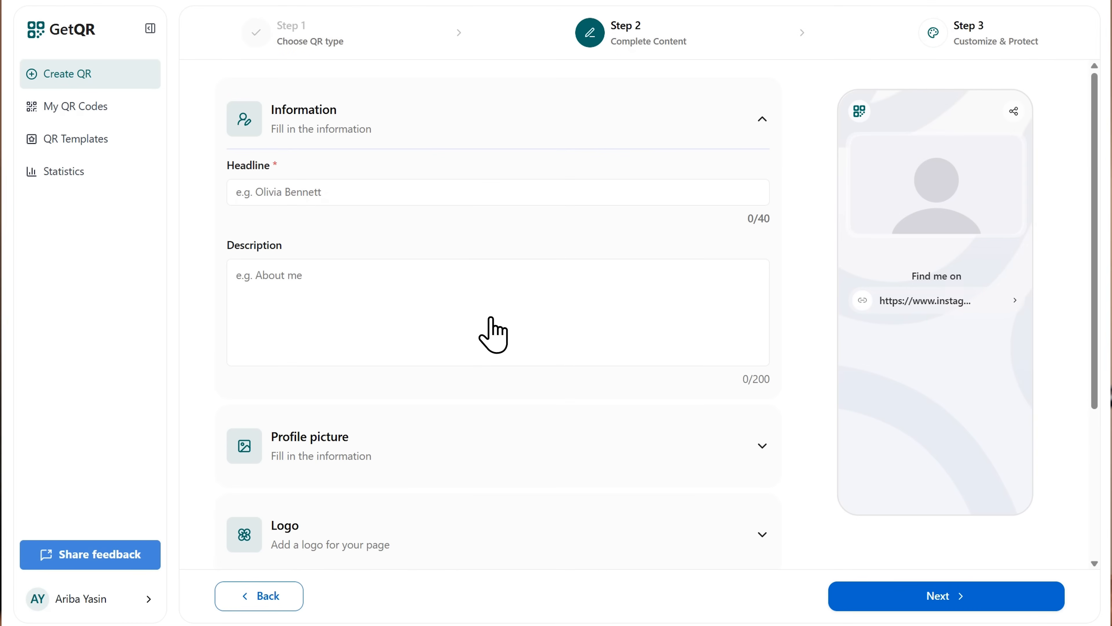
scroll(494, 332, down, 5)
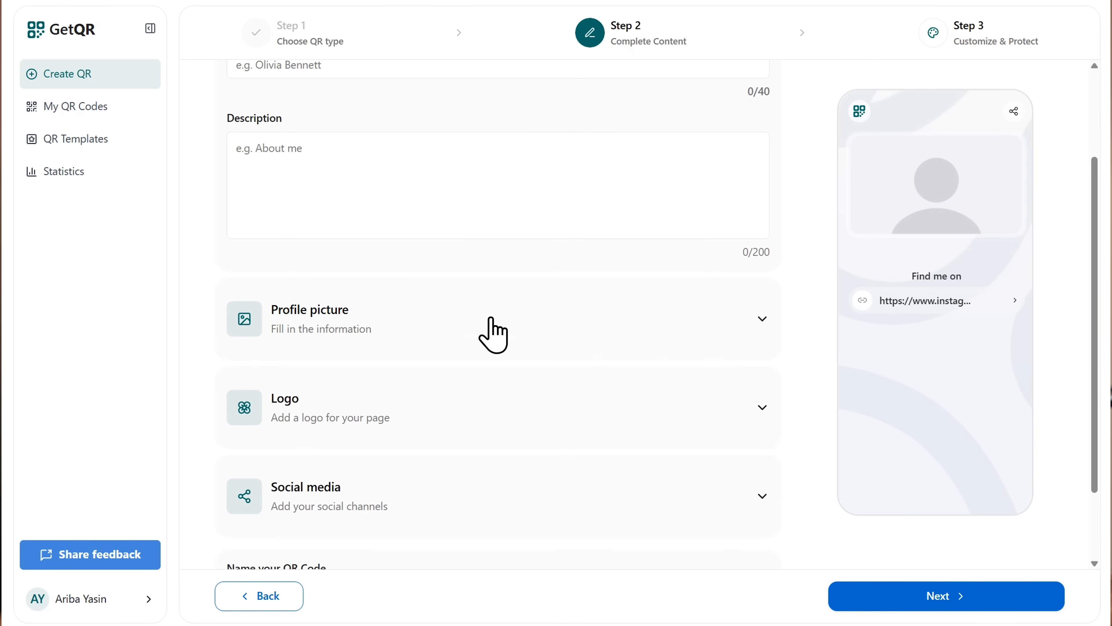
scroll(493, 332, up, 5)
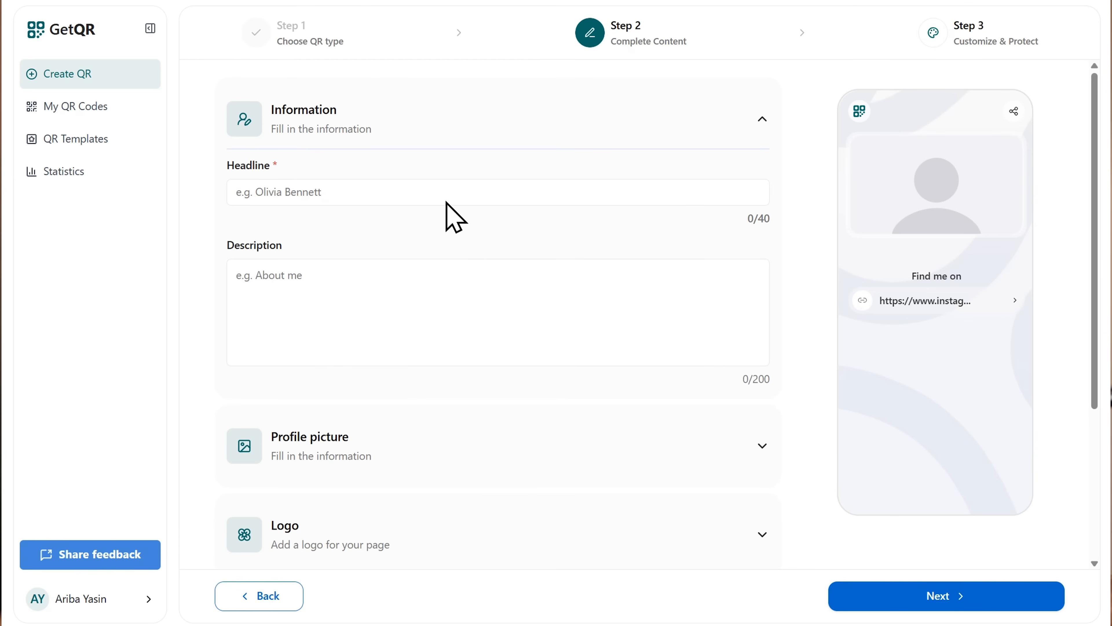
click(429, 183)
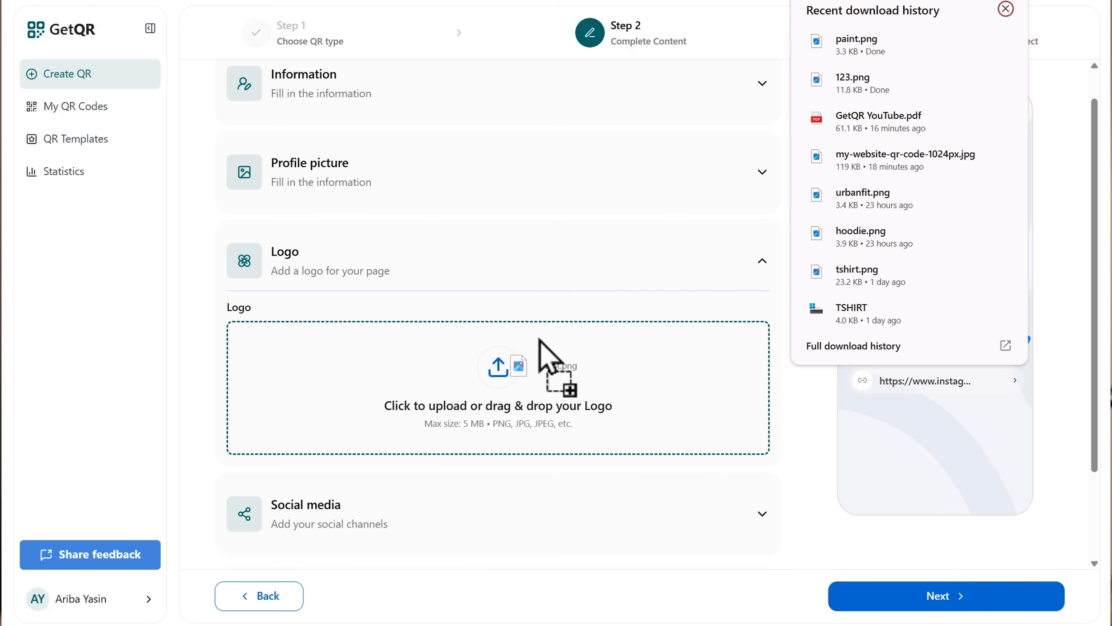
Upload the signature-style image as the page logo and save its circular crop.
drag(539, 348, 532, 372)
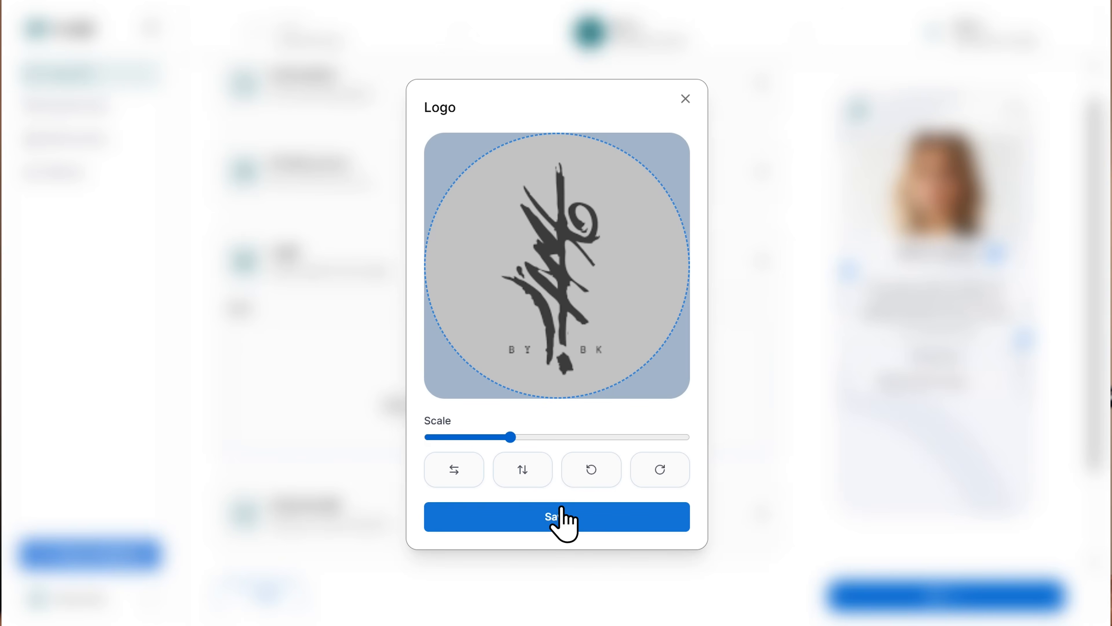
click(568, 521)
click(390, 429)
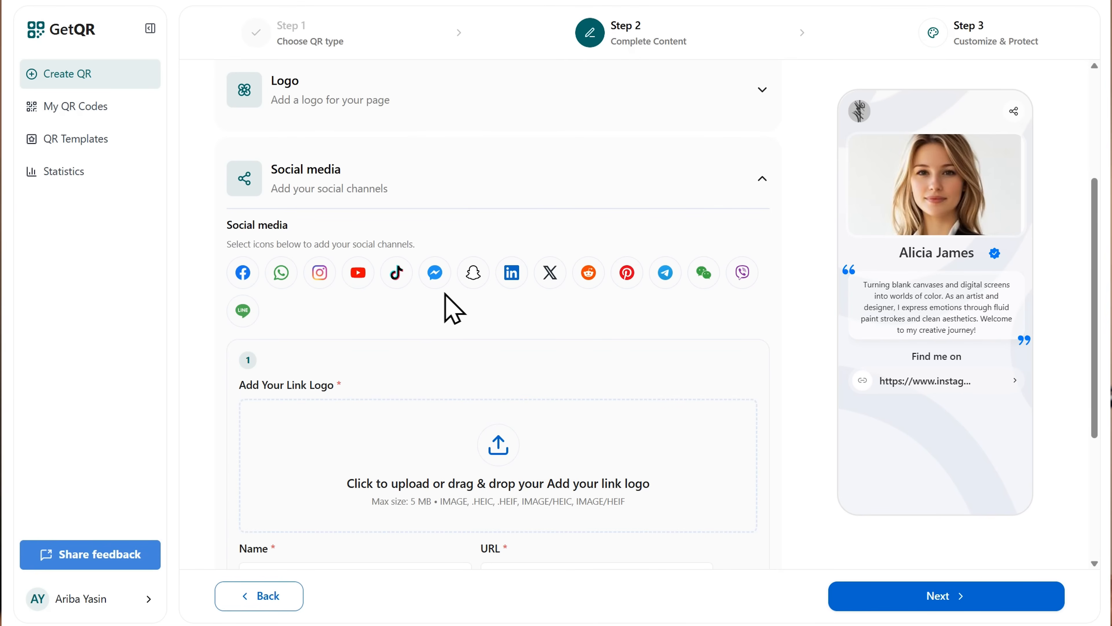
scroll(444, 294, down, 2)
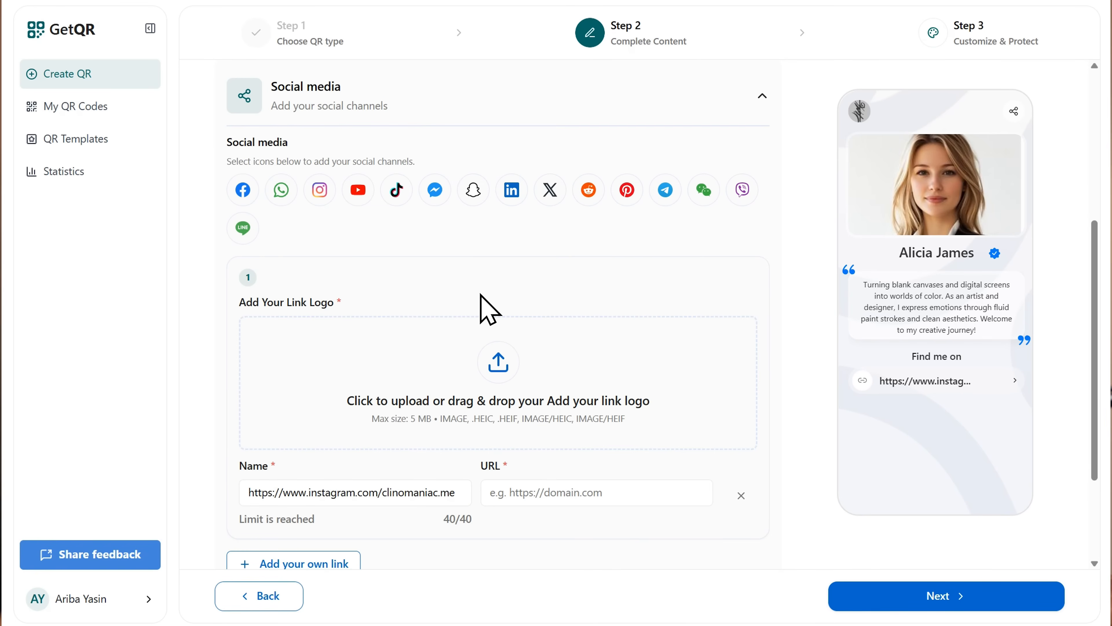
click(320, 190)
click(400, 281)
text(https://www.instagram.com/clinomaniac.mee/)
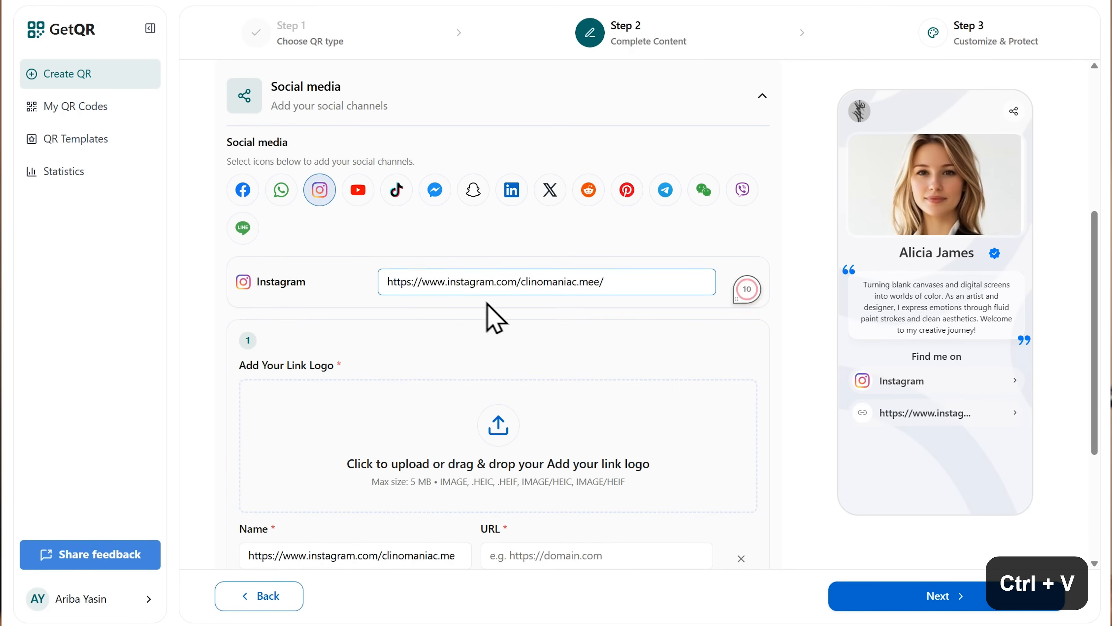
scroll(713, 381, down, 1)
scroll(711, 382, up, 1)
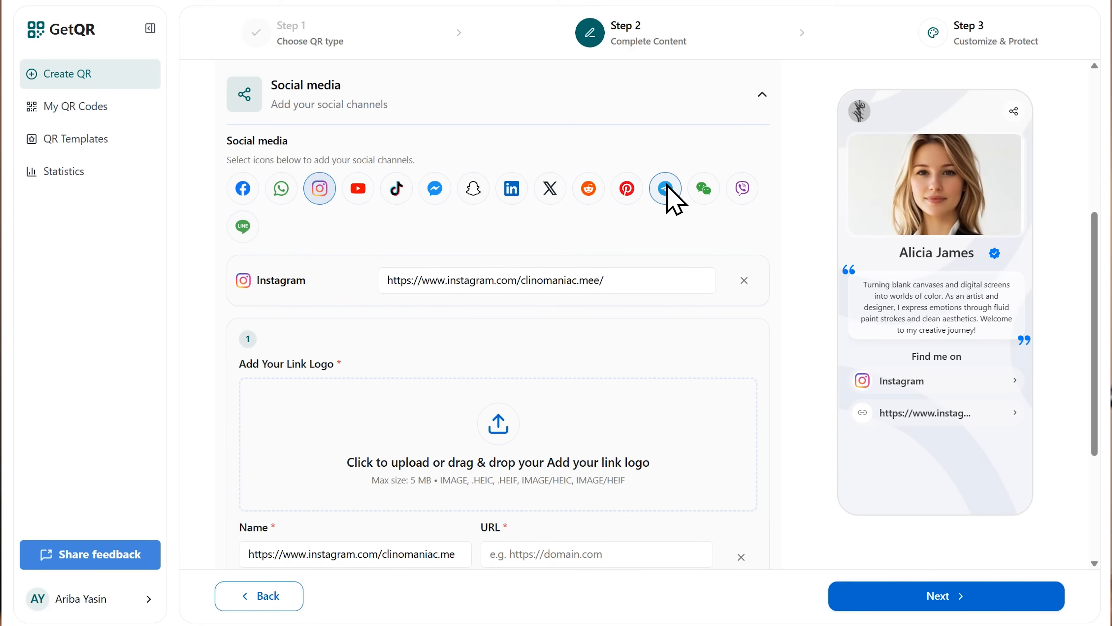
click(284, 190)
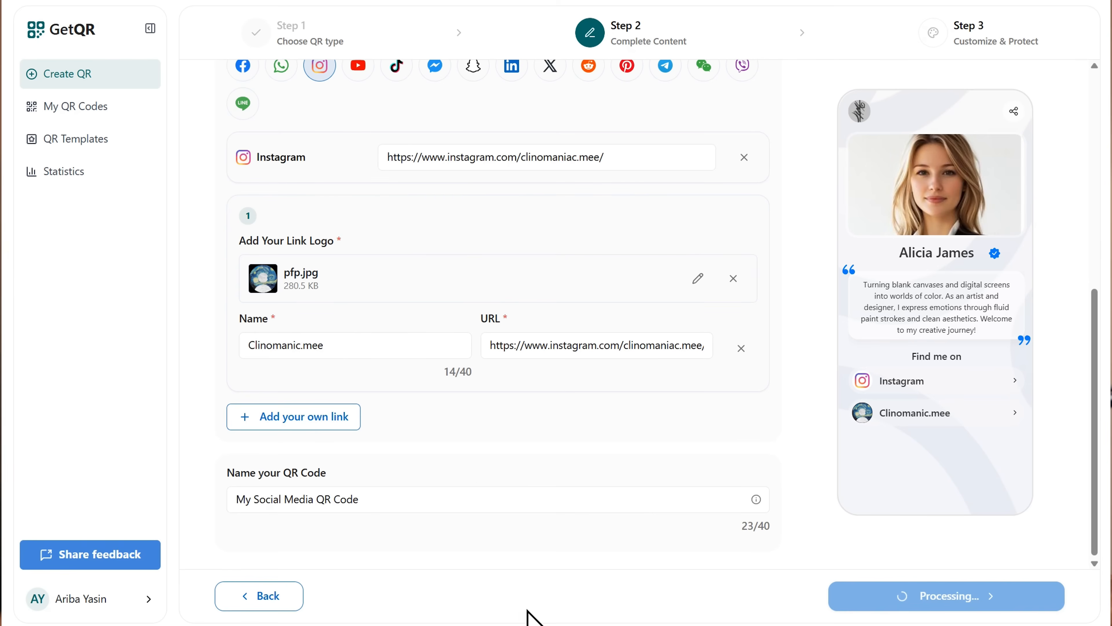
Use "My Social Media QR Code" as the QR code's name and continue to the design stage.
click(436, 498)
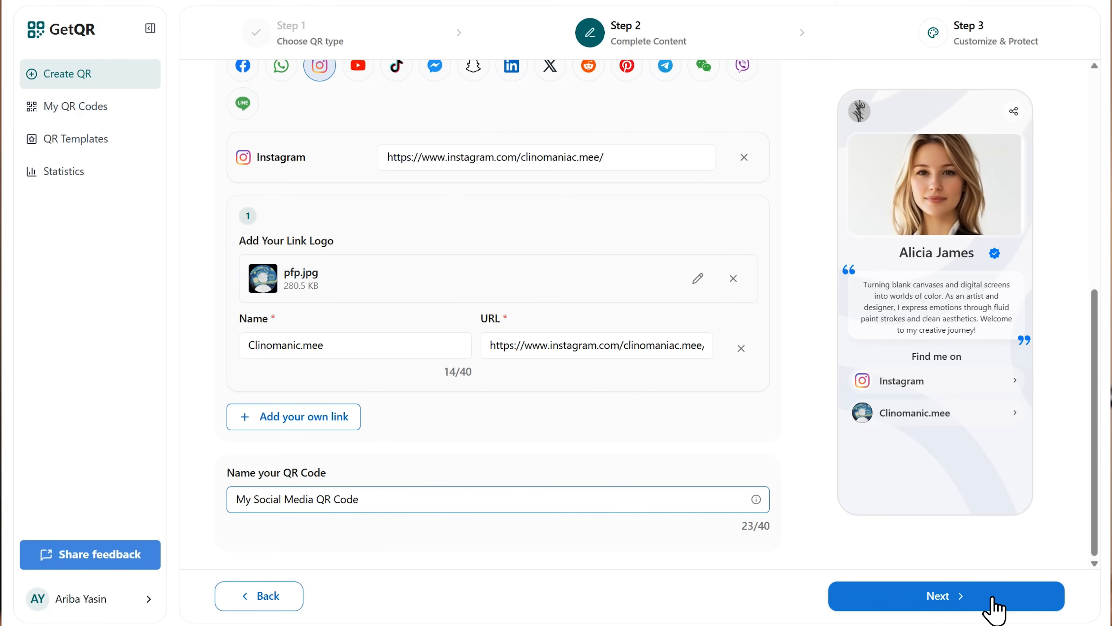
click(990, 605)
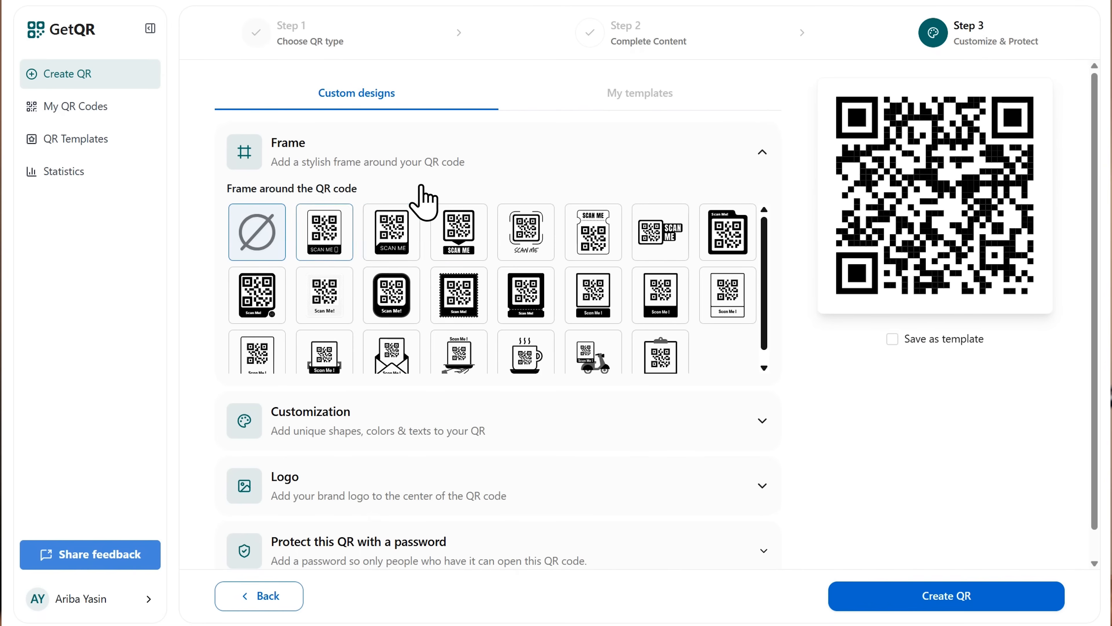
Try the postage-stamp, rounded, scooter, clipboard and envelope frames on the QR code.
click(453, 300)
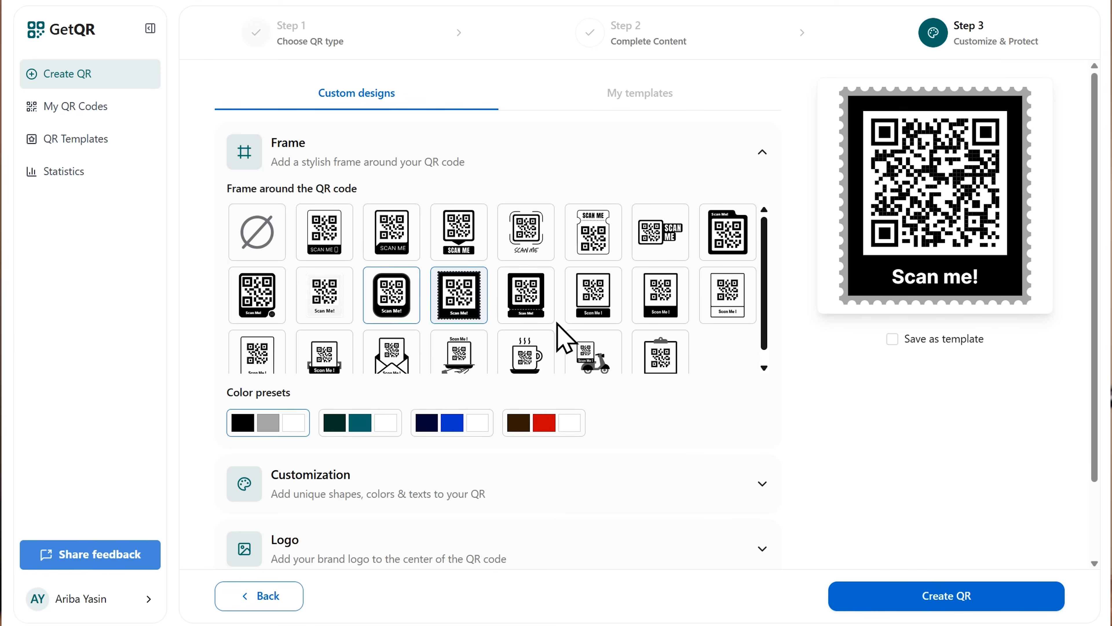
click(396, 307)
scroll(499, 316, down, 1)
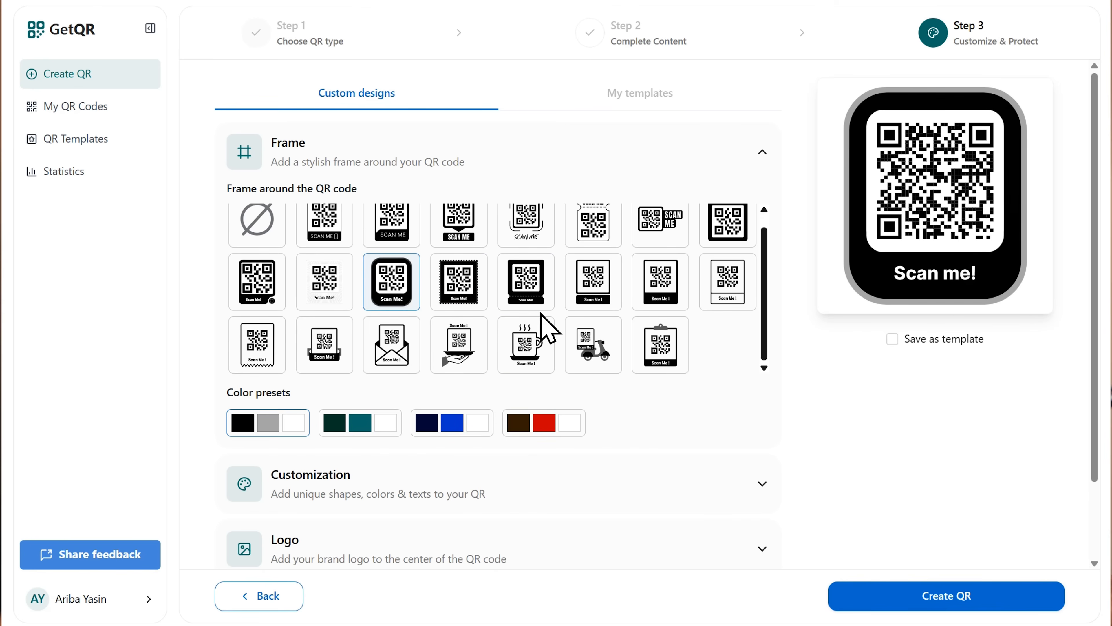
click(586, 359)
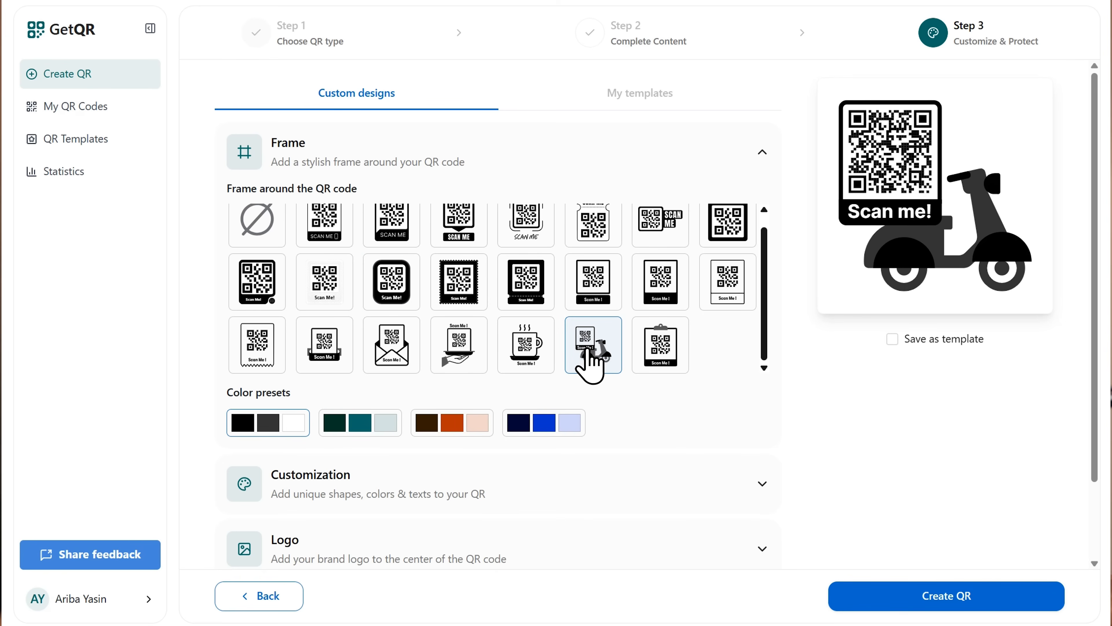
click(648, 353)
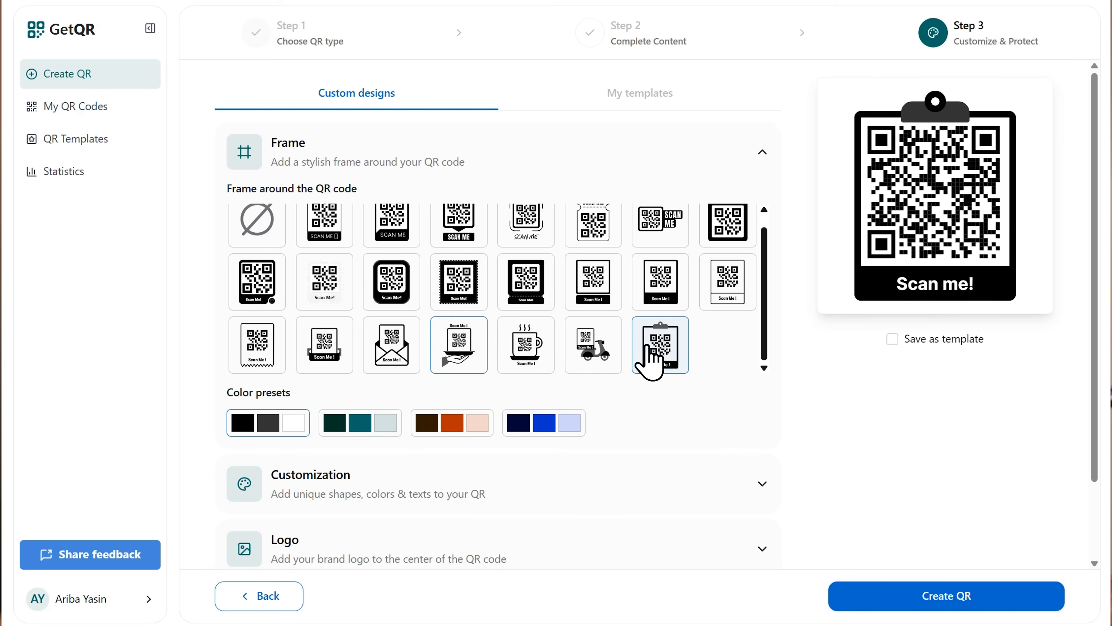
click(396, 357)
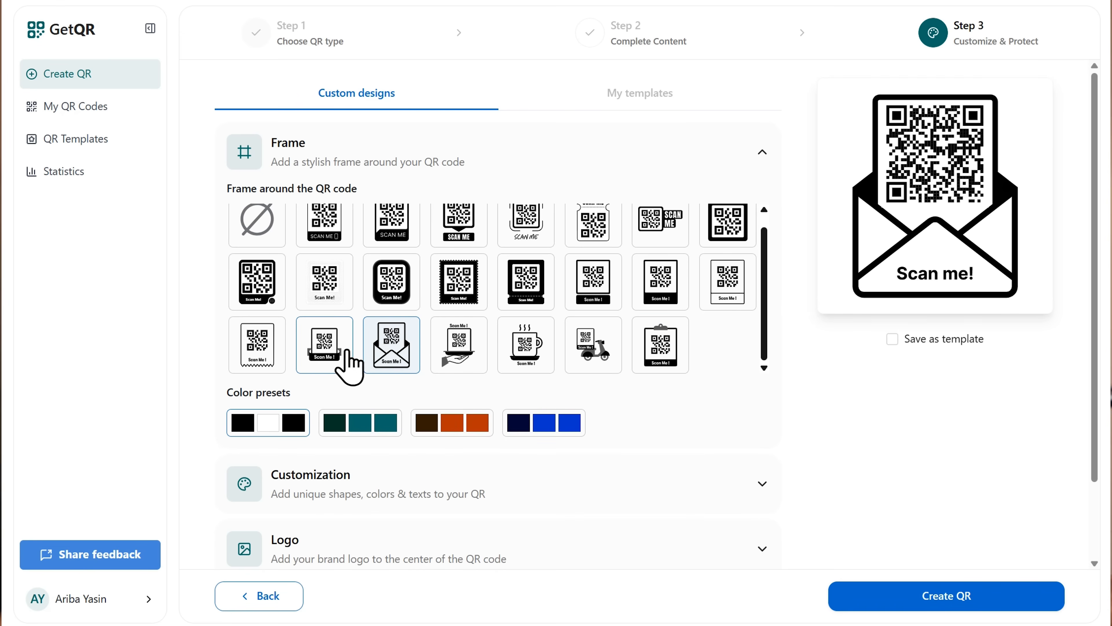
Apply the receipt-style frame with the zigzag lower edge to the QR code.
click(275, 348)
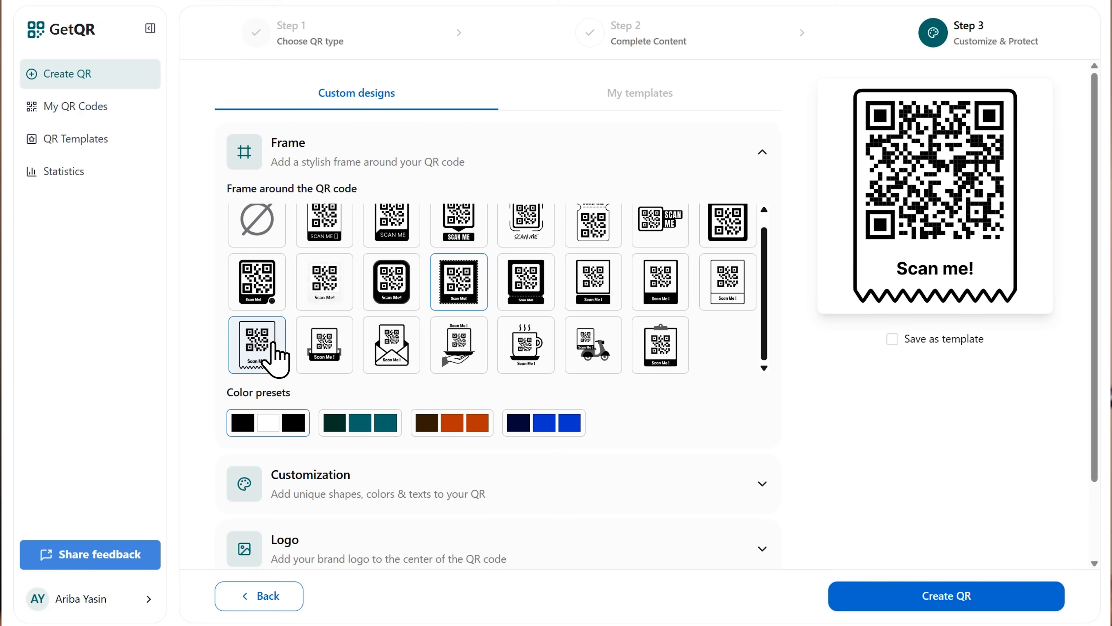
scroll(459, 281, up, 1)
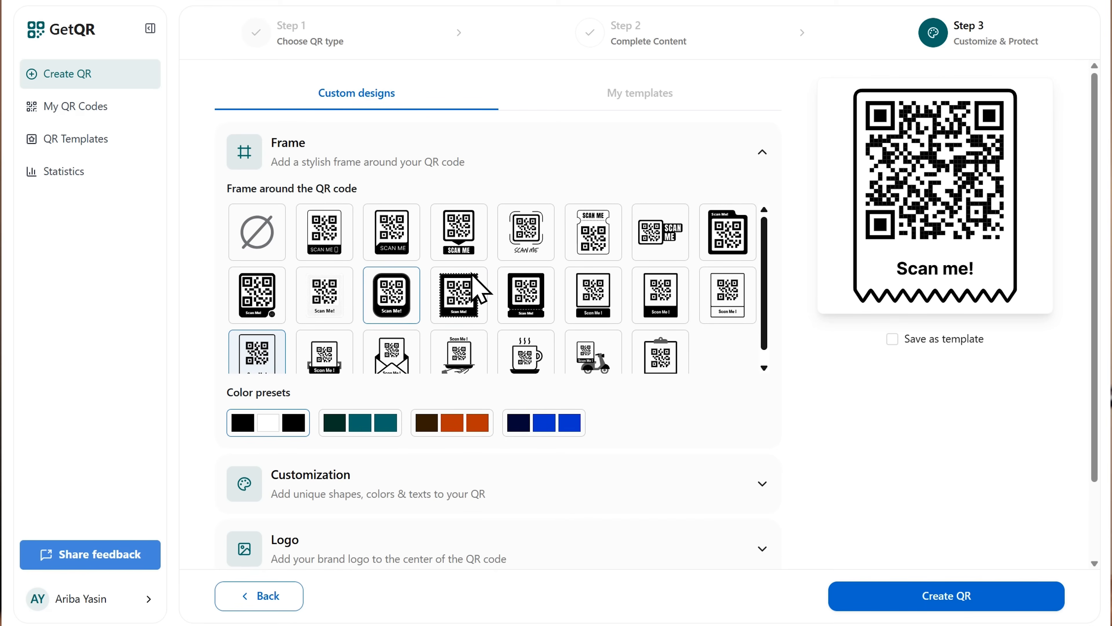
scroll(605, 244, down, 1)
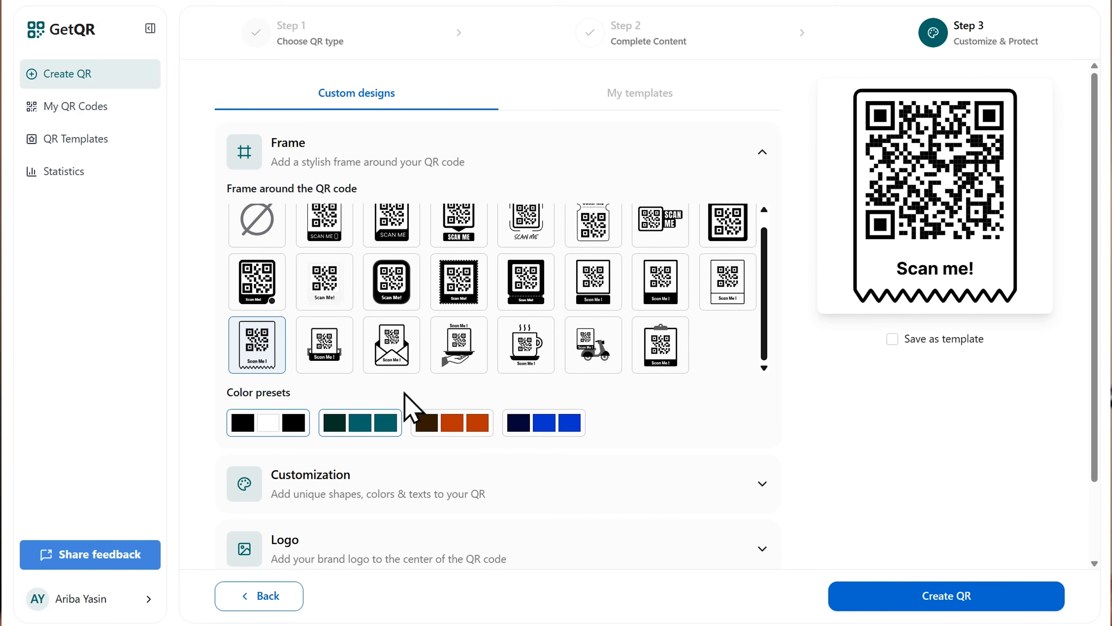
Try the teal, blue and brown-orange colour presets on the receipt-style frame.
click(380, 424)
click(465, 426)
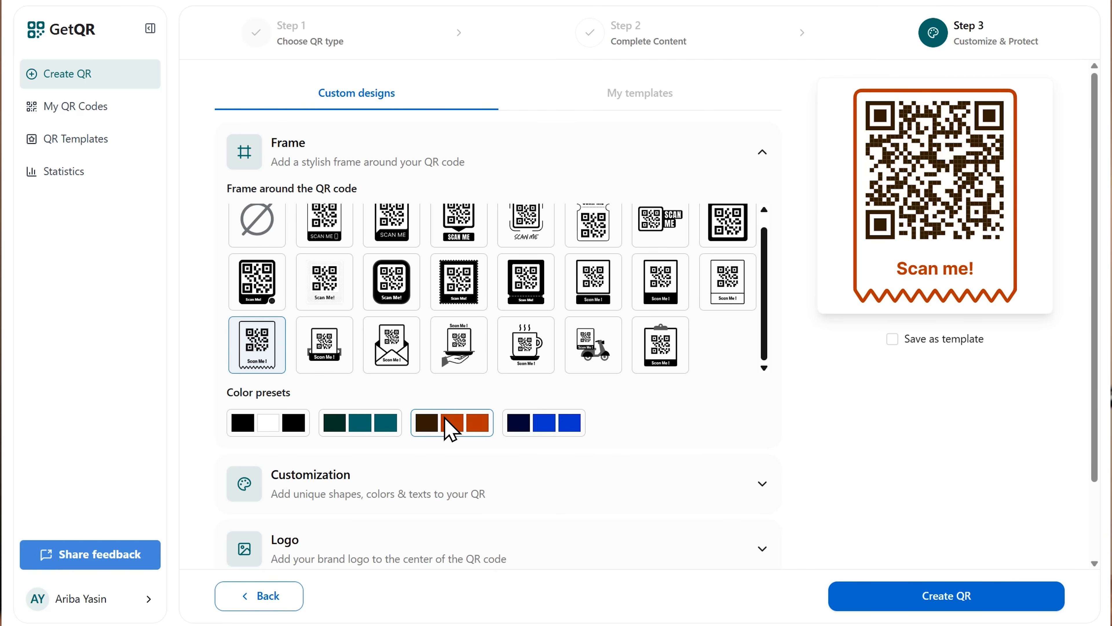
click(516, 428)
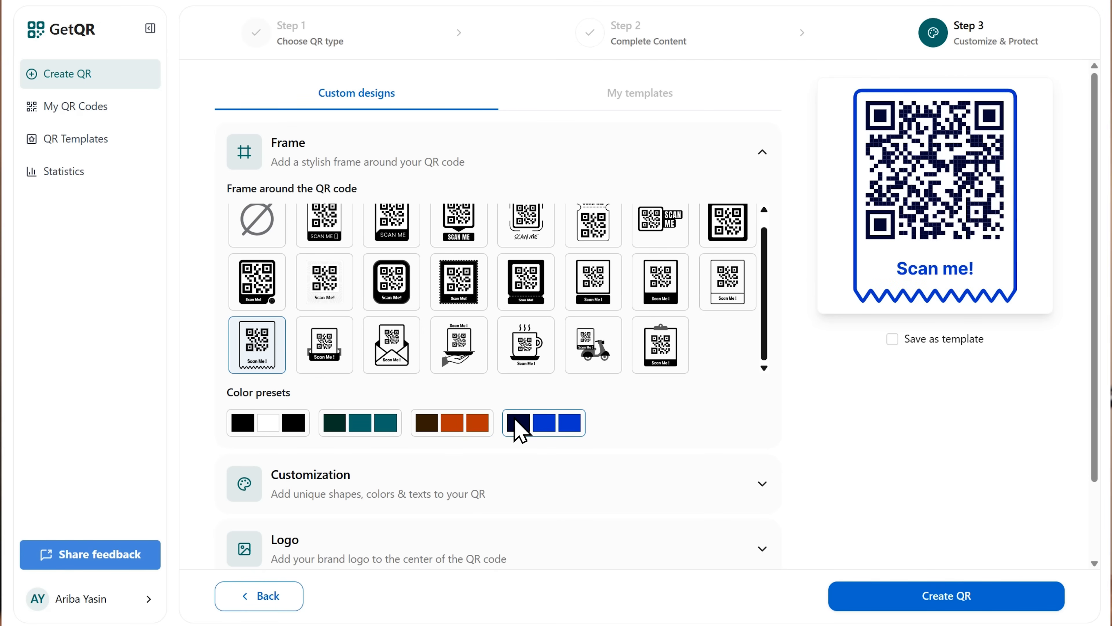
click(450, 425)
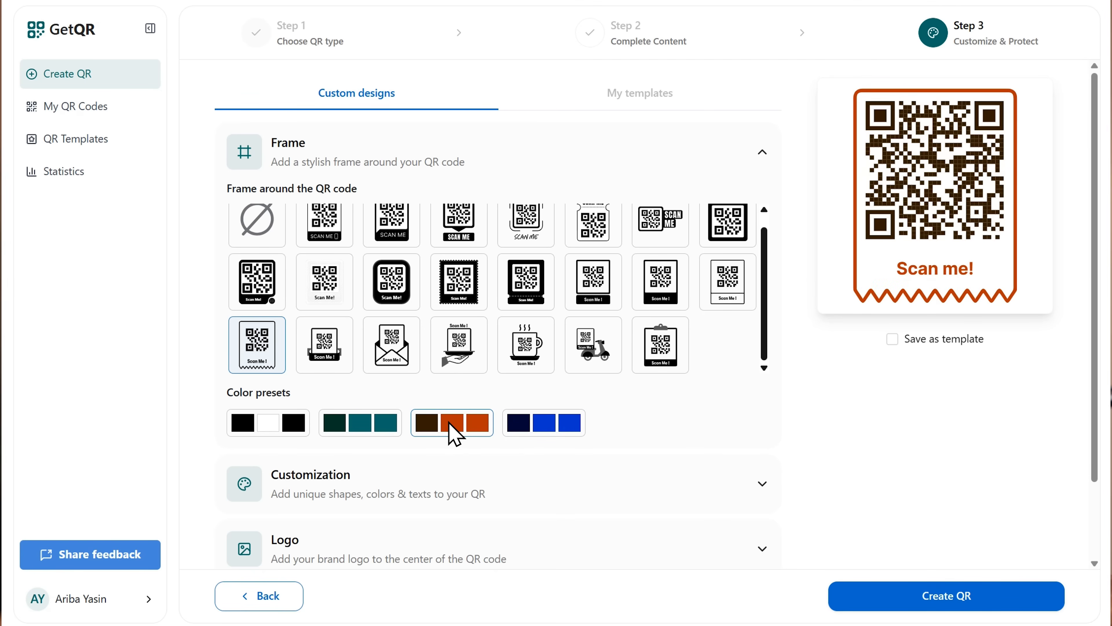
Change the QR shape to the round-dot pattern in the customization settings.
scroll(451, 431, down, 2)
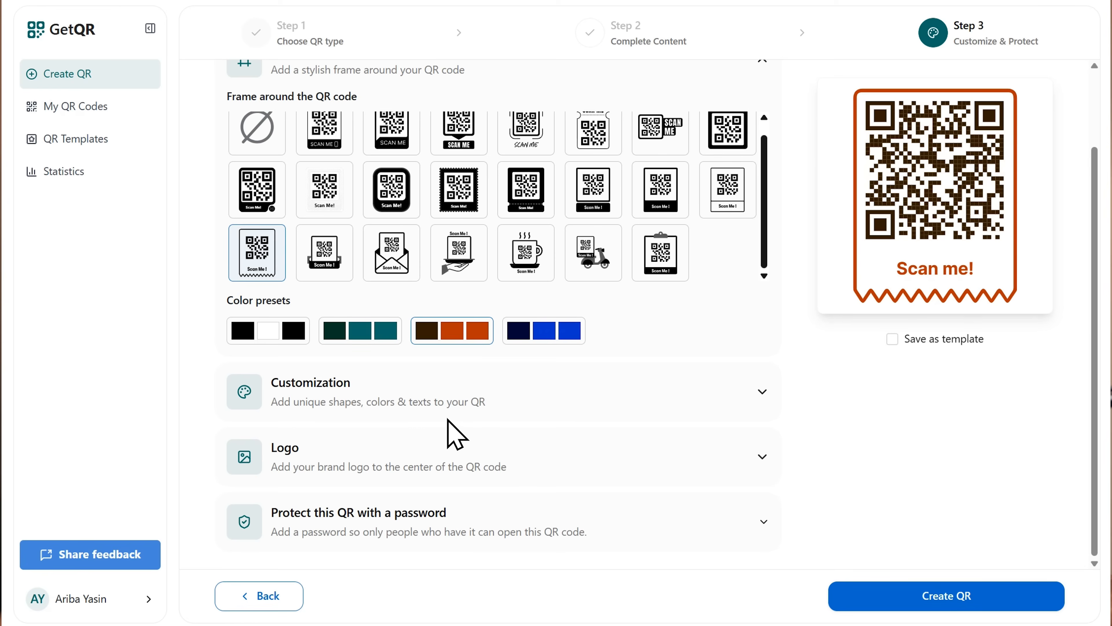
click(424, 400)
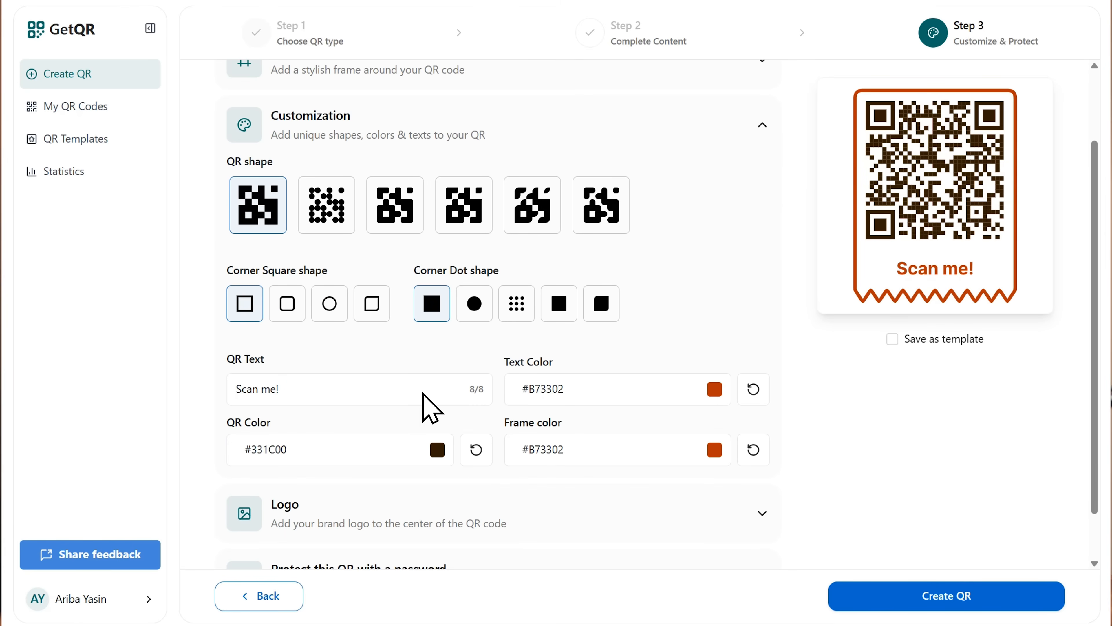
scroll(379, 372, up, 1)
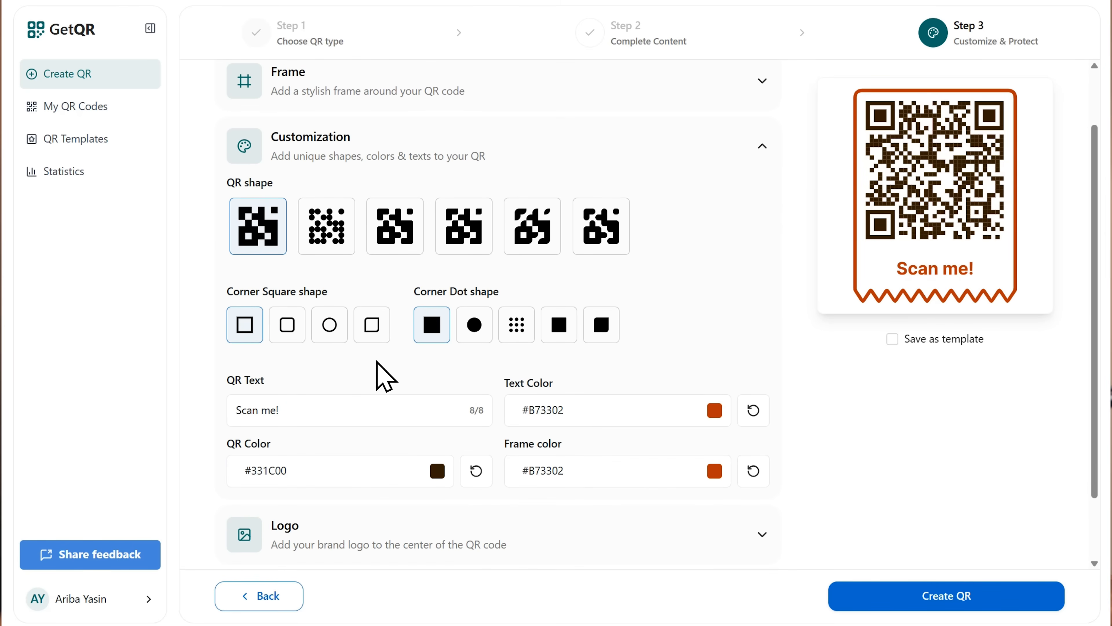
click(321, 230)
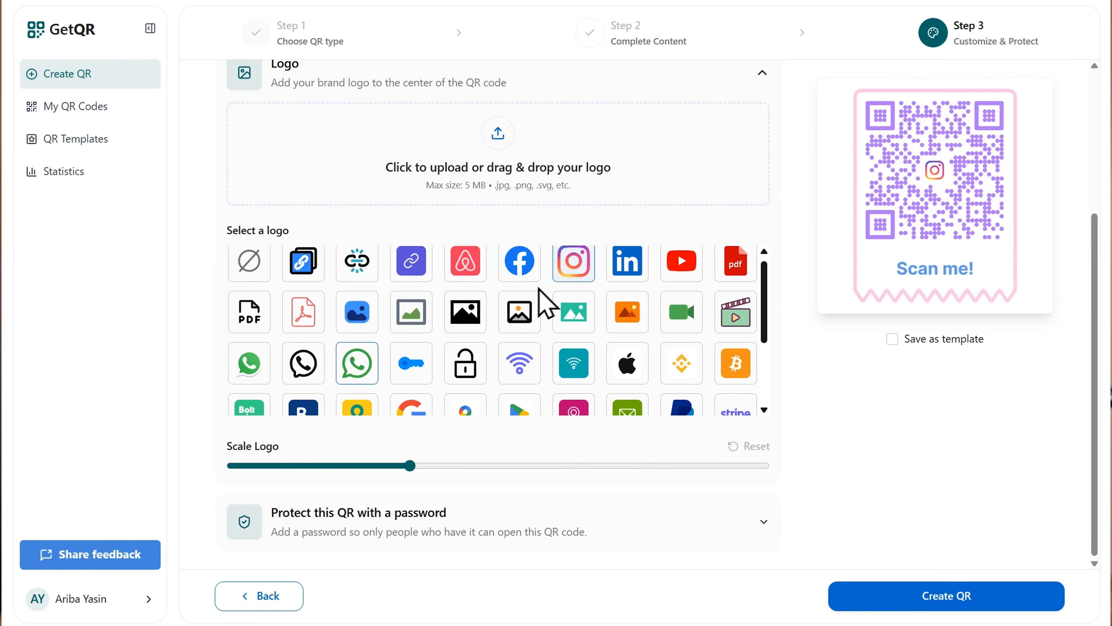
Place the Instagram logo in the QR code's center and set the text color to #5e9be8.
click(357, 366)
scroll(361, 370, up, 1)
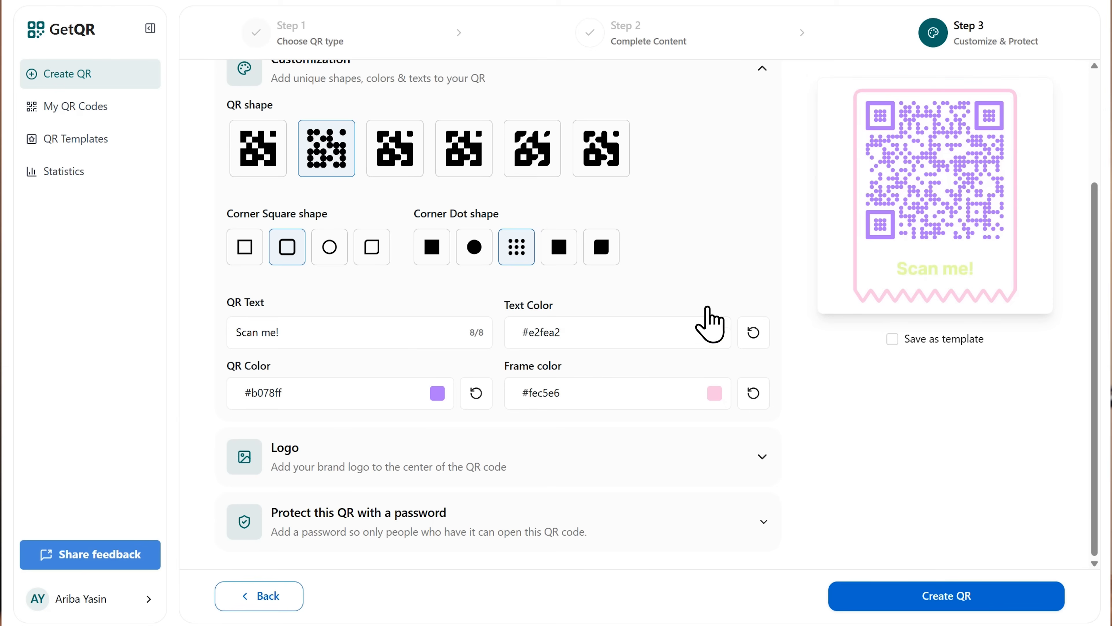
click(710, 333)
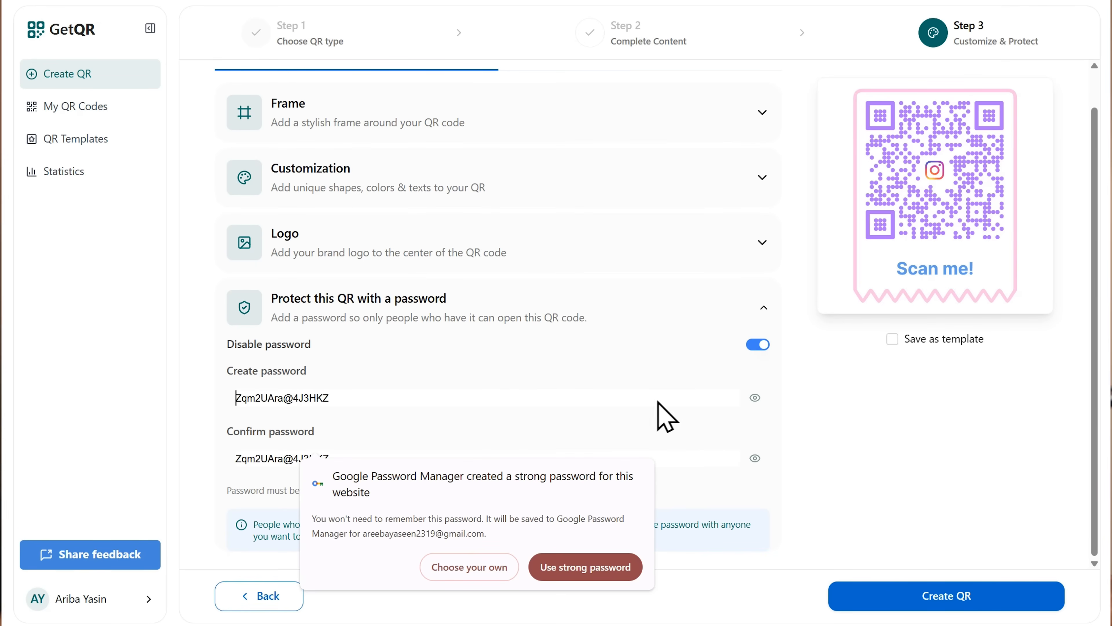
Turn off password protection and create the QR code.
click(756, 346)
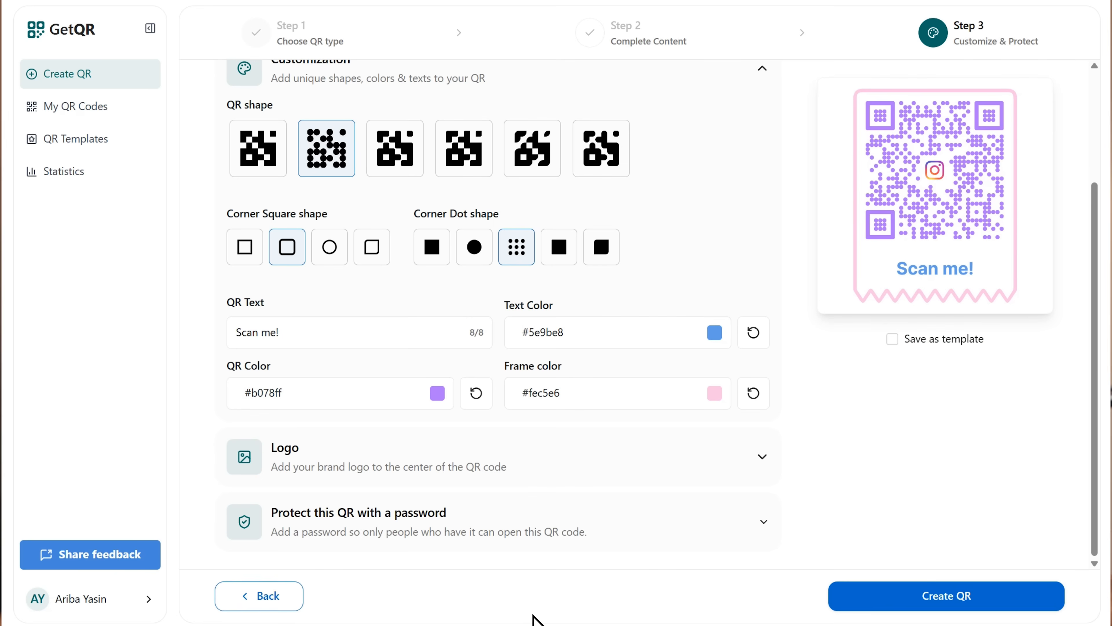
click(918, 603)
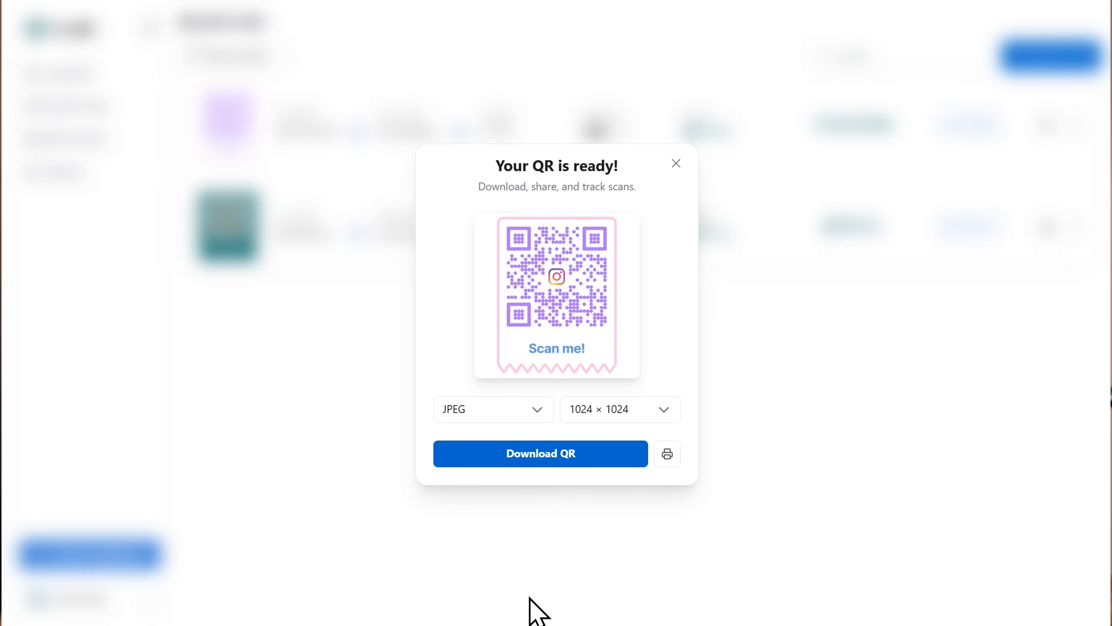
Check the format and size options, and download the QR code as a 1024 × 1024 JPEG.
click(527, 416)
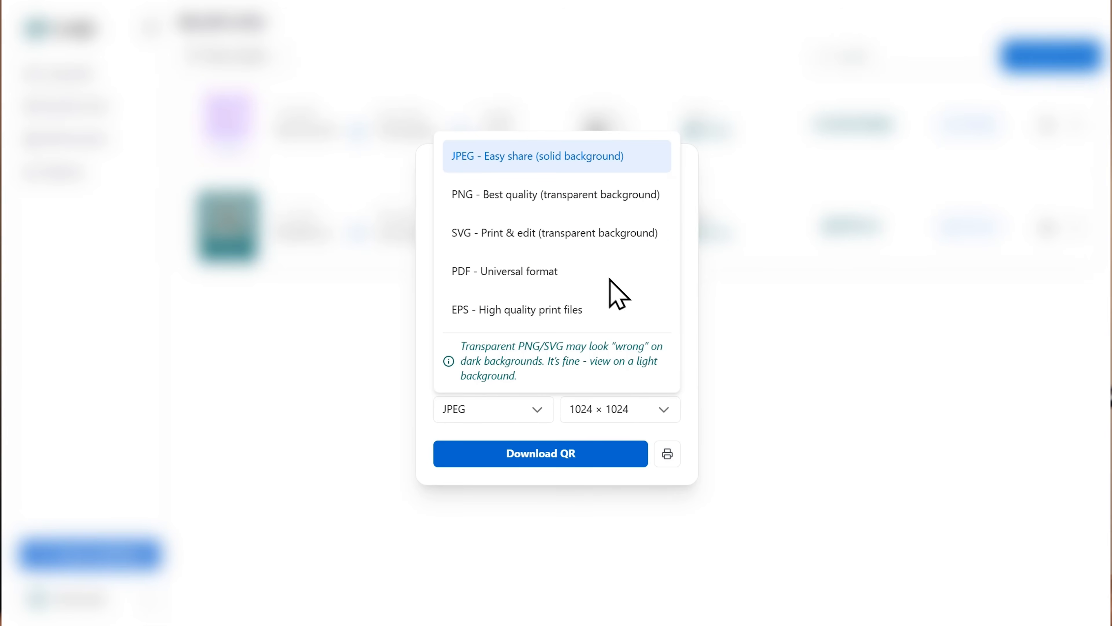
click(694, 345)
click(653, 409)
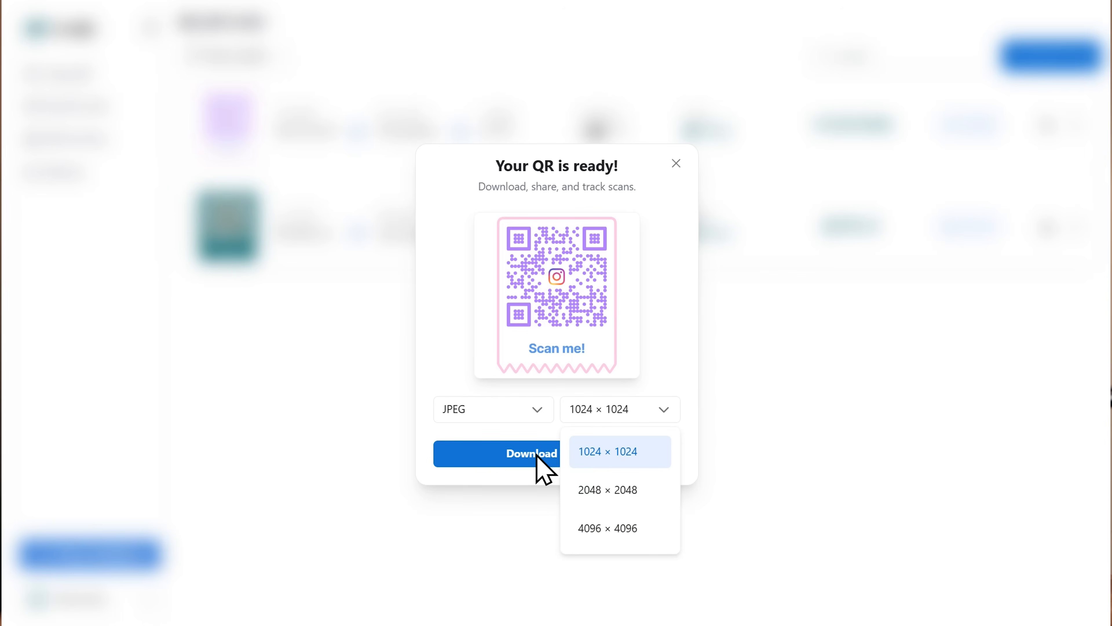
click(529, 447)
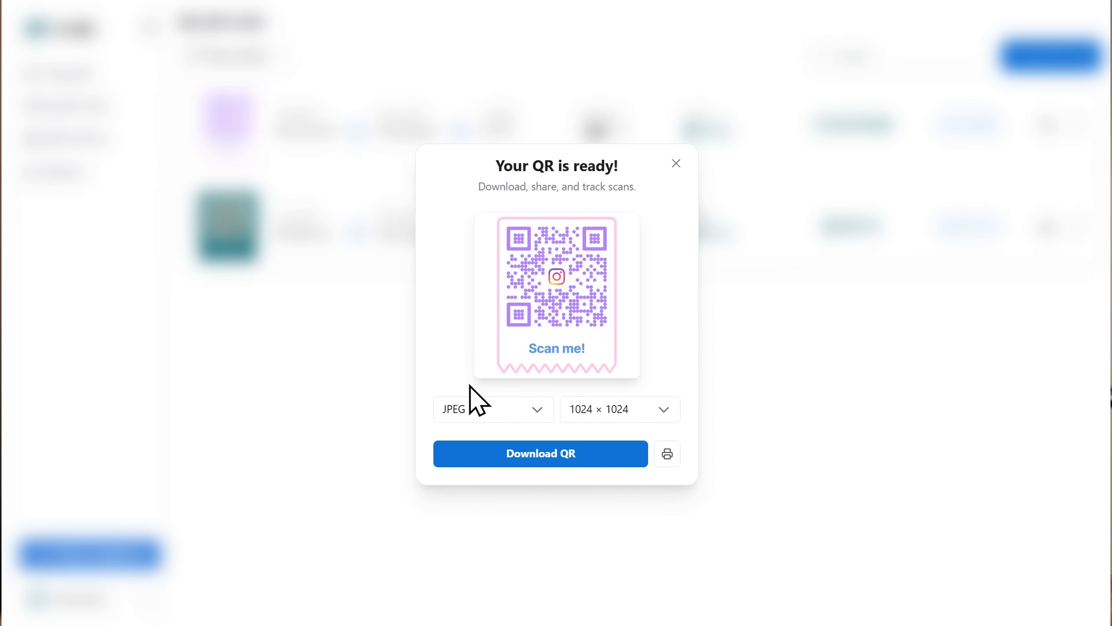
click(540, 458)
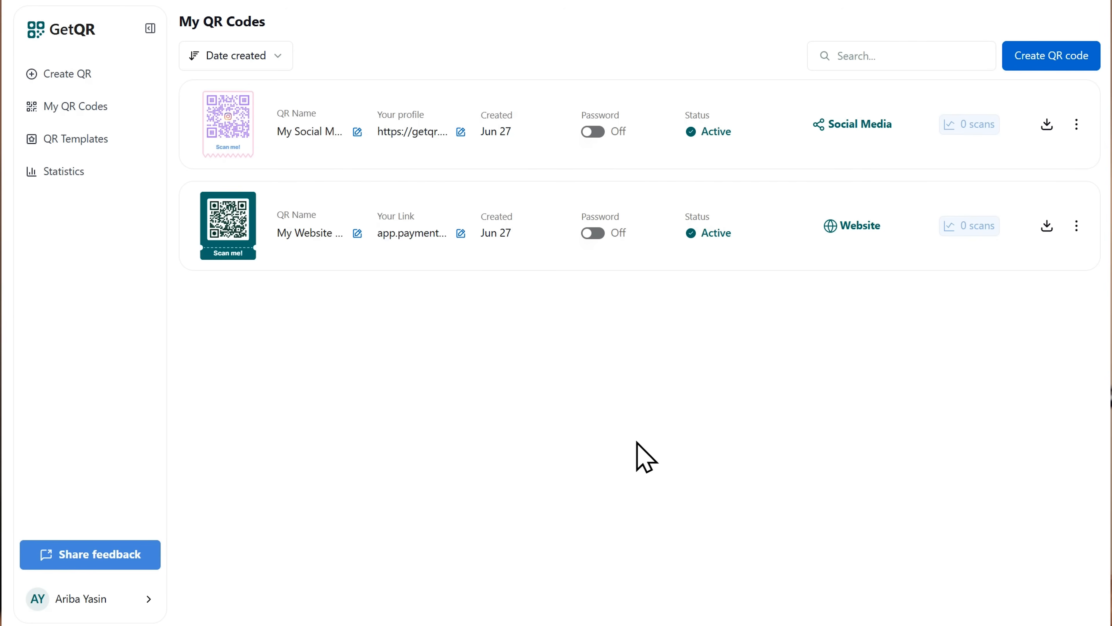